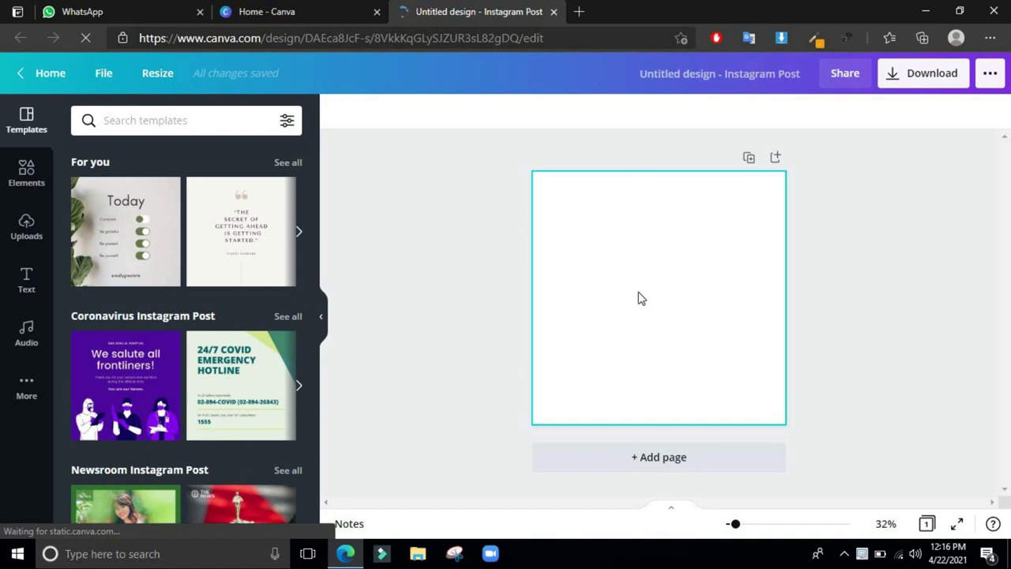
- Fill the blank page's background with the yellow colour from the Untitled palette
{"action": "left_click", "coordinate": [569, 273]}
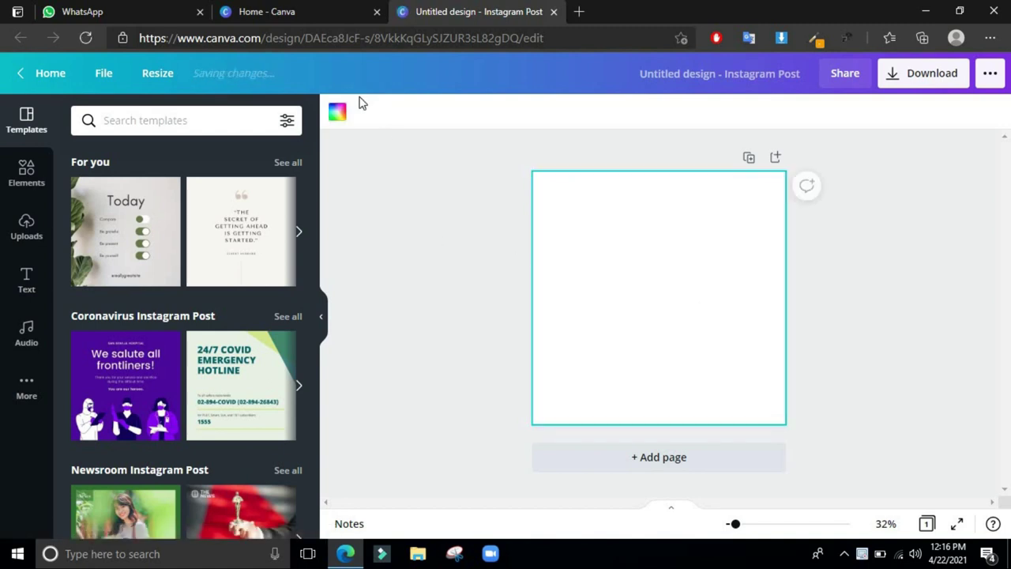
{"action": "left_click", "coordinate": [338, 112]}
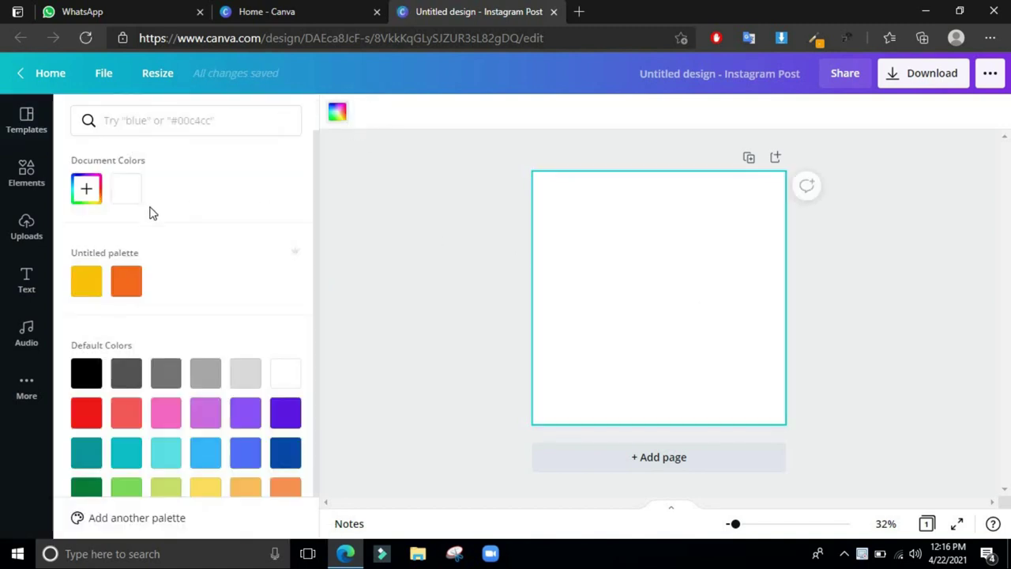
{"action": "left_click", "coordinate": [92, 279]}
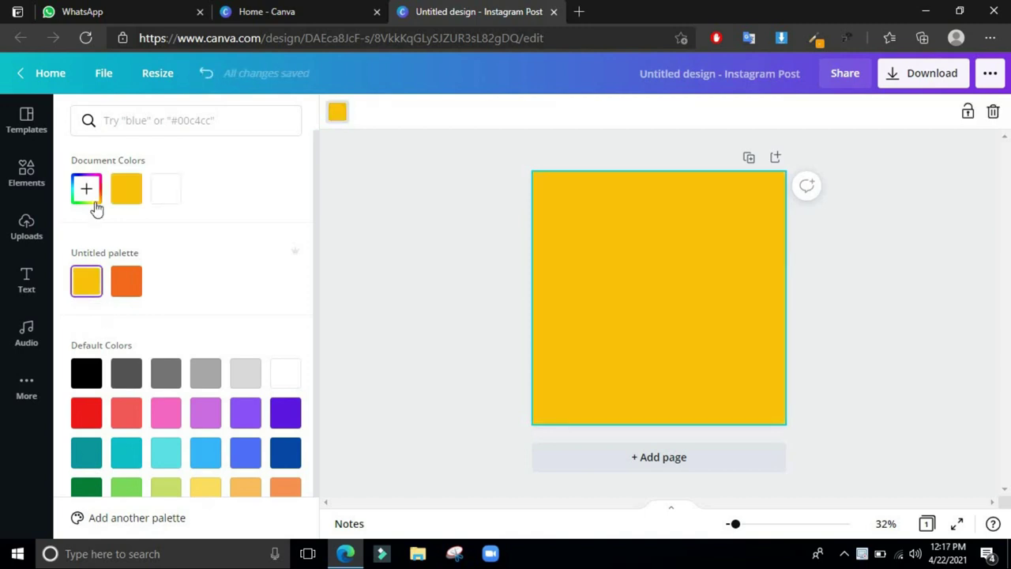
{"action": "left_click", "coordinate": [88, 189]}
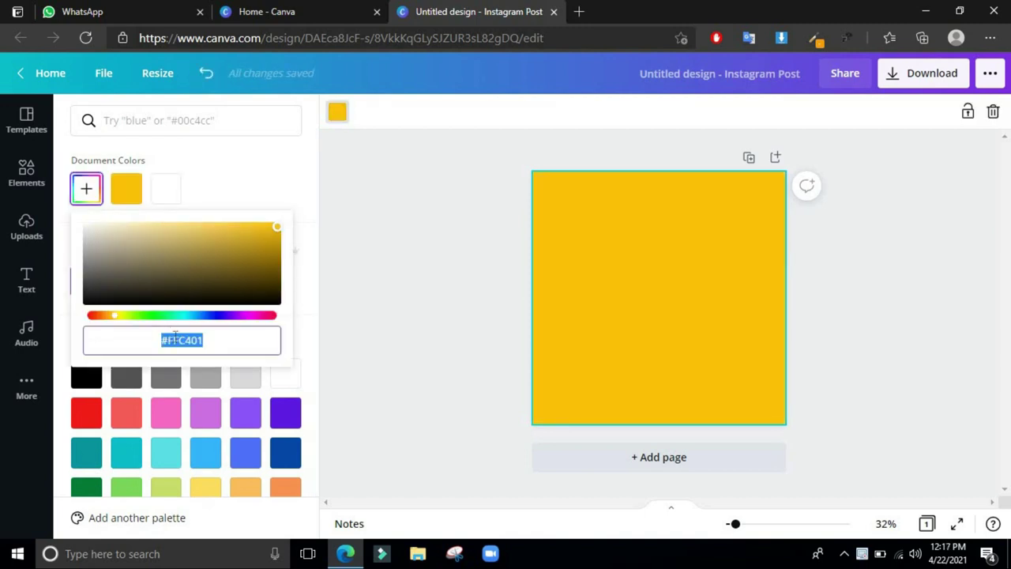
{"action": "left_click", "coordinate": [463, 256]}
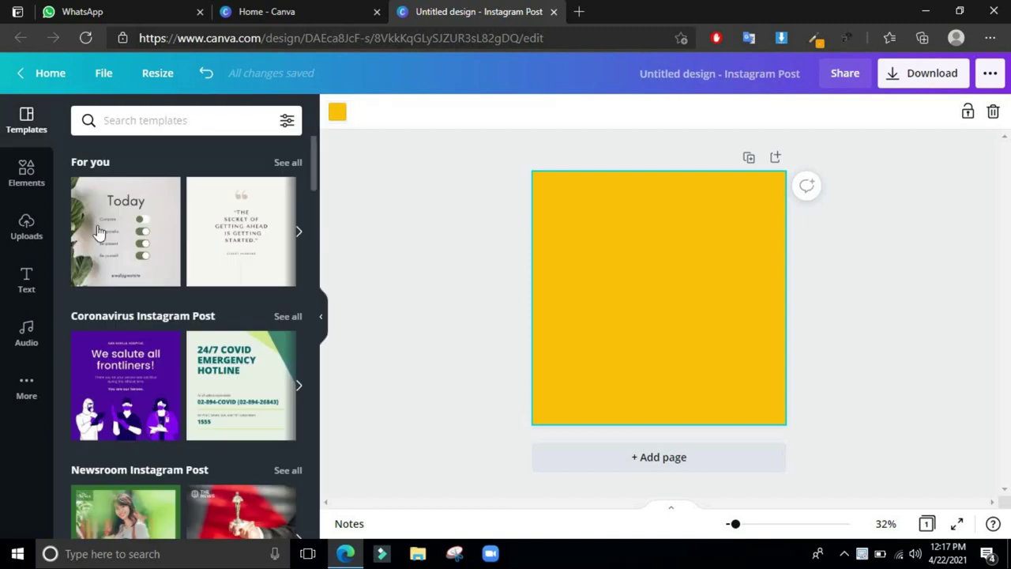
- Place the uploaded landscape photo of the woman in the headscarf on the yellow page
{"action": "left_click", "coordinate": [26, 227]}
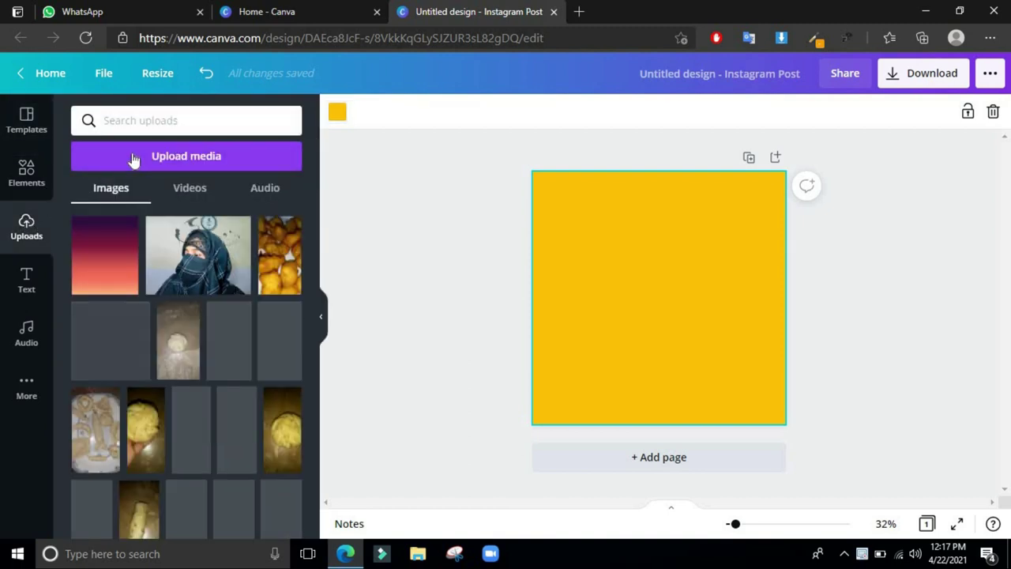
{"action": "left_click", "coordinate": [177, 249]}
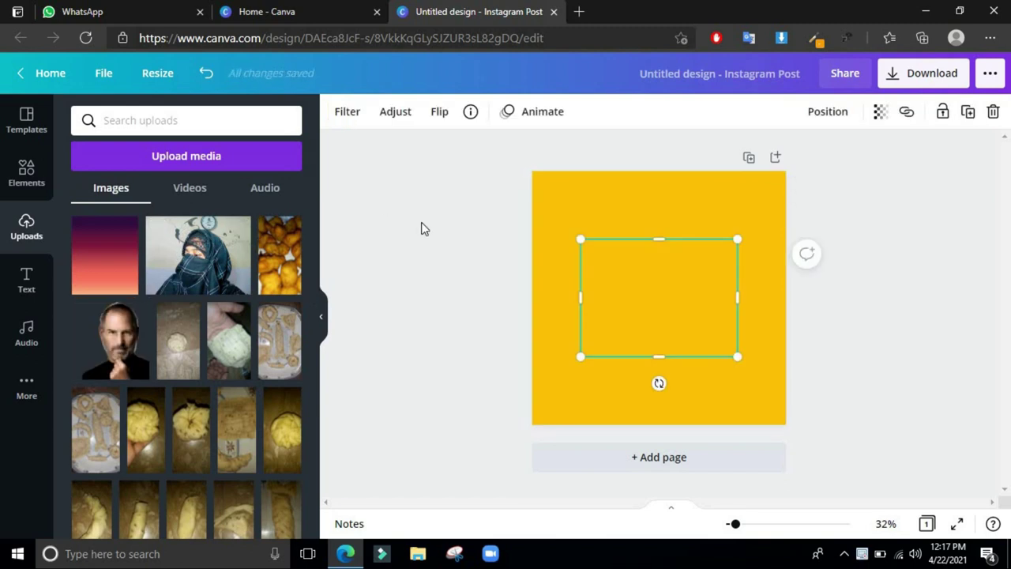
{"action": "left_click", "coordinate": [26, 174]}
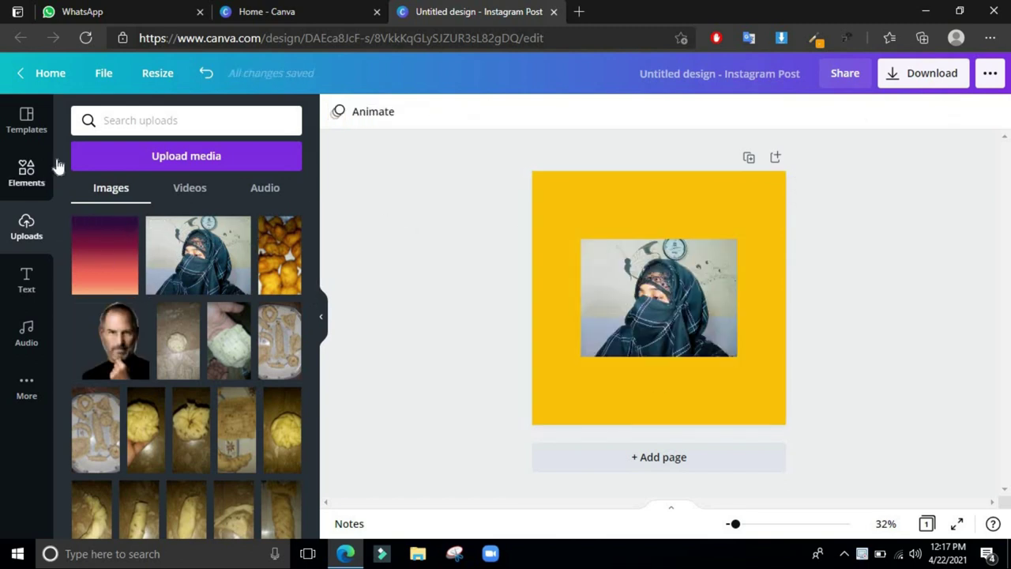
- Remove the background from the photo with the Background Remover effect and apply the result
{"action": "left_click", "coordinate": [595, 295]}
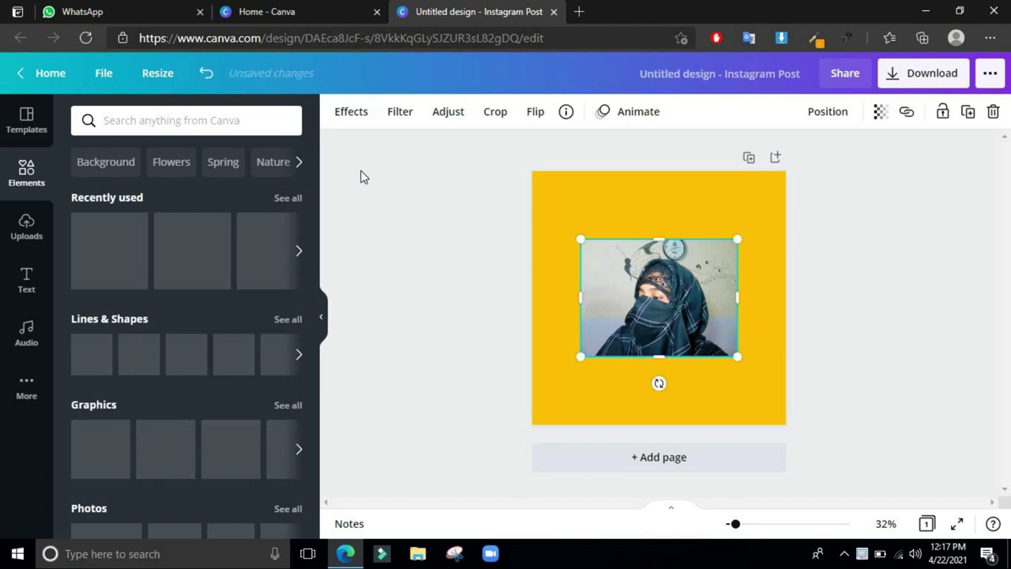
{"action": "left_click", "coordinate": [362, 113]}
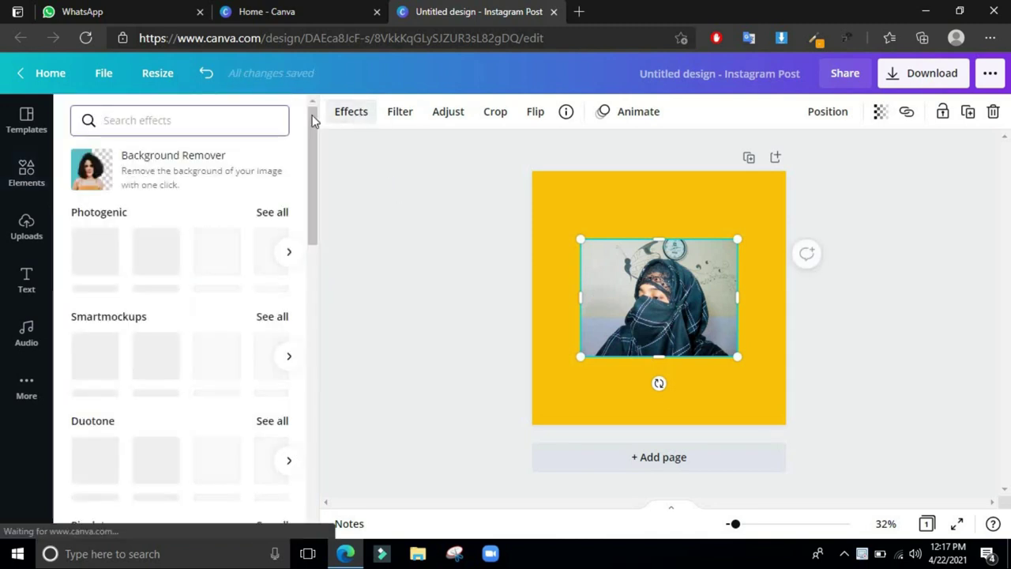
{"action": "left_click", "coordinate": [247, 194]}
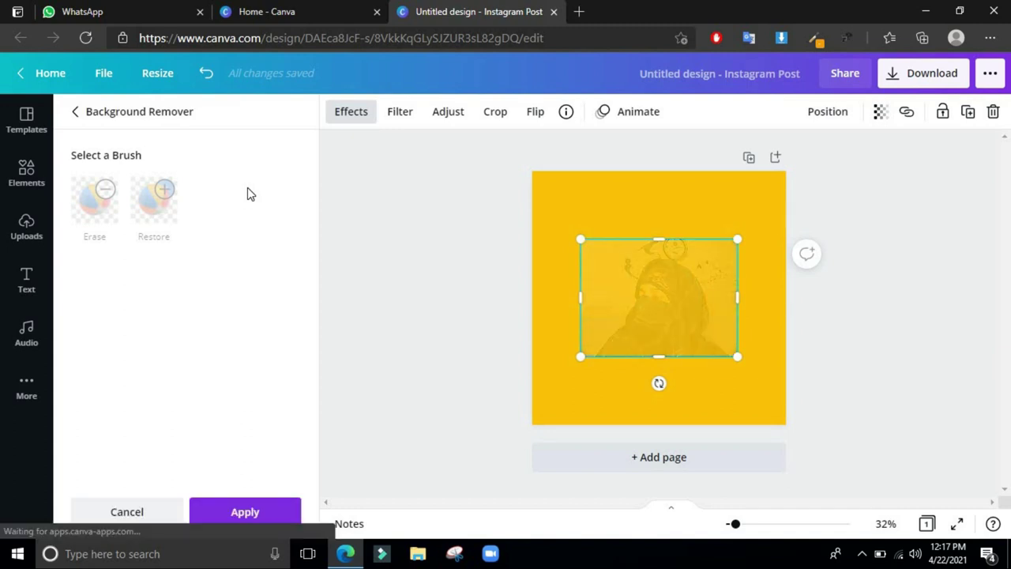
{"action": "left_click", "coordinate": [256, 510]}
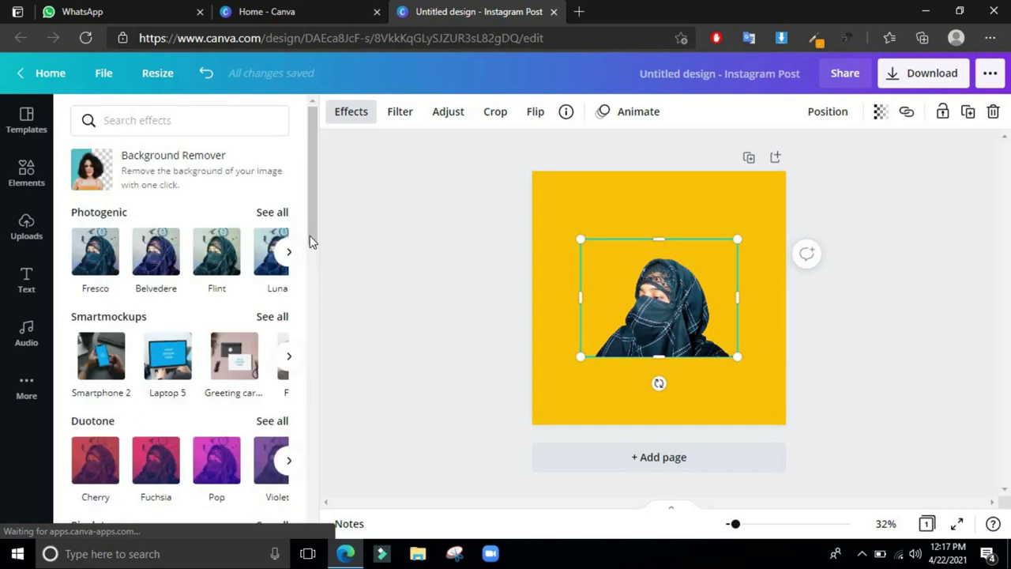
- Find the Shadows effects and add the Glow shadow to the cut-out photo
{"action": "left_click_drag", "start_coordinate": [317, 248], "coordinate": [327, 414]}
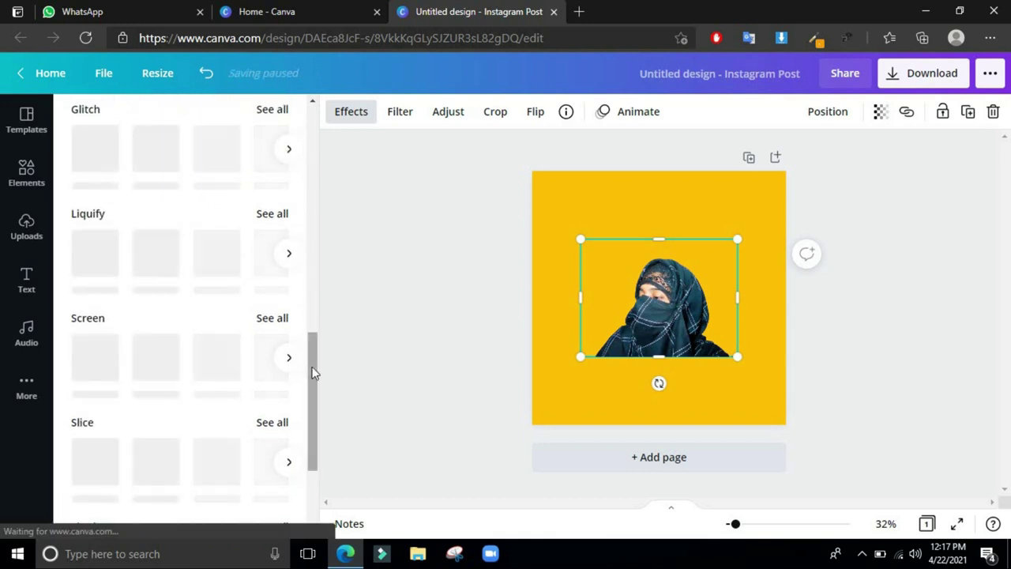
{"action": "left_click_drag", "start_coordinate": [312, 373], "coordinate": [315, 423]}
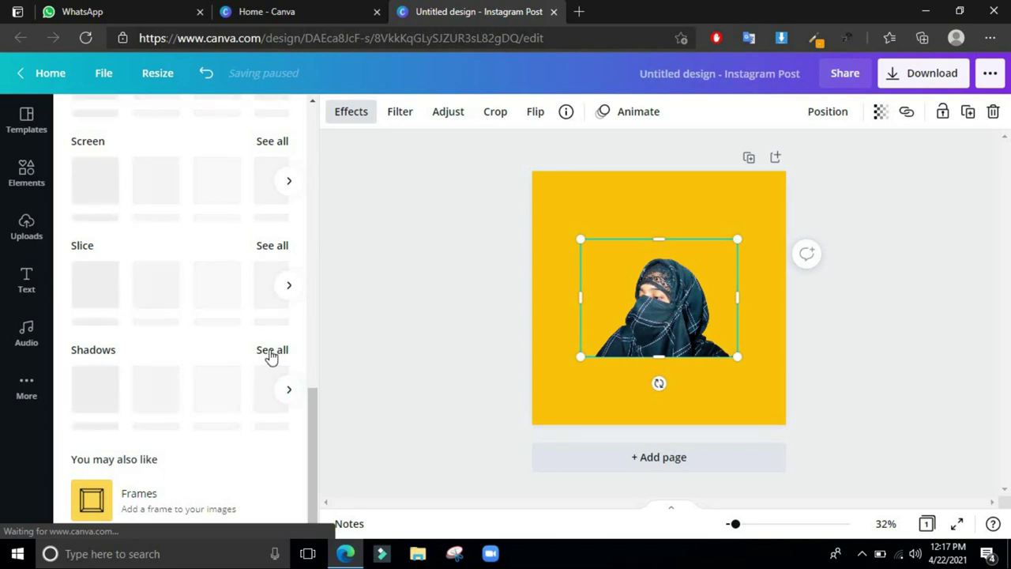
{"action": "left_click_drag", "start_coordinate": [313, 411], "coordinate": [314, 171]}
{"action": "scroll", "coordinate": [289, 307], "scroll_direction": "down", "scroll_amount": 6}
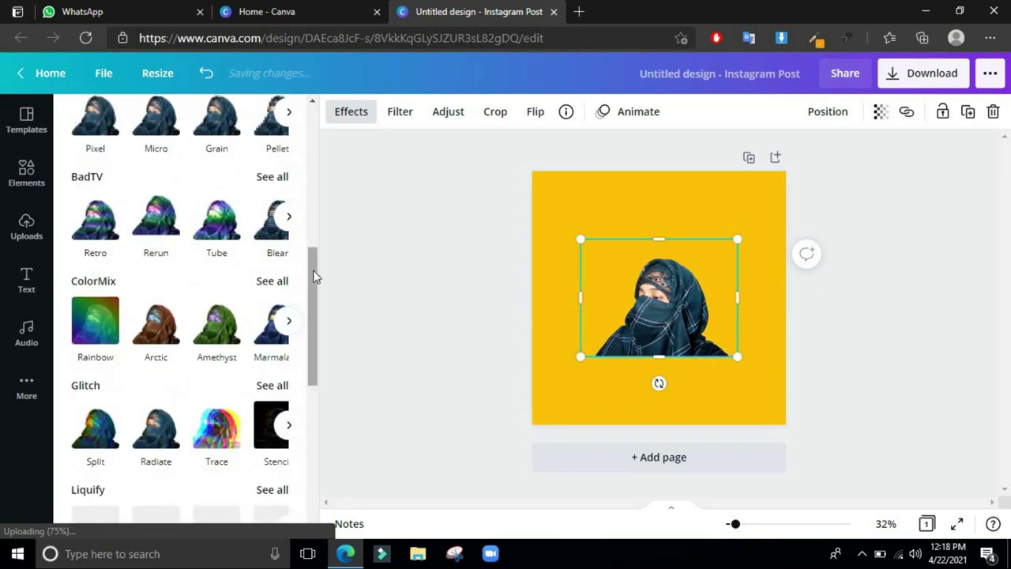
{"action": "left_click_drag", "start_coordinate": [313, 271], "coordinate": [307, 409]}
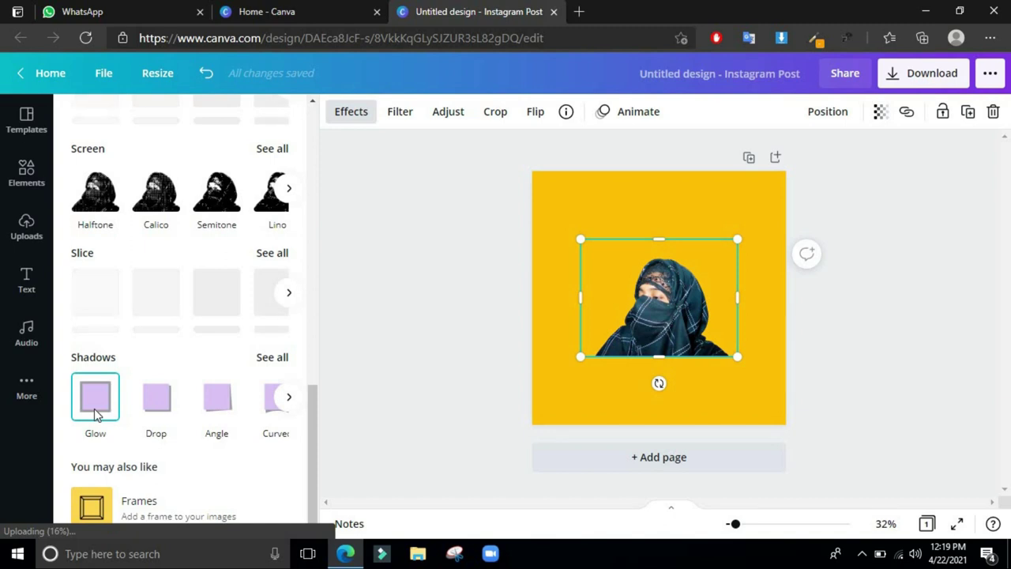
{"action": "left_click", "coordinate": [94, 408]}
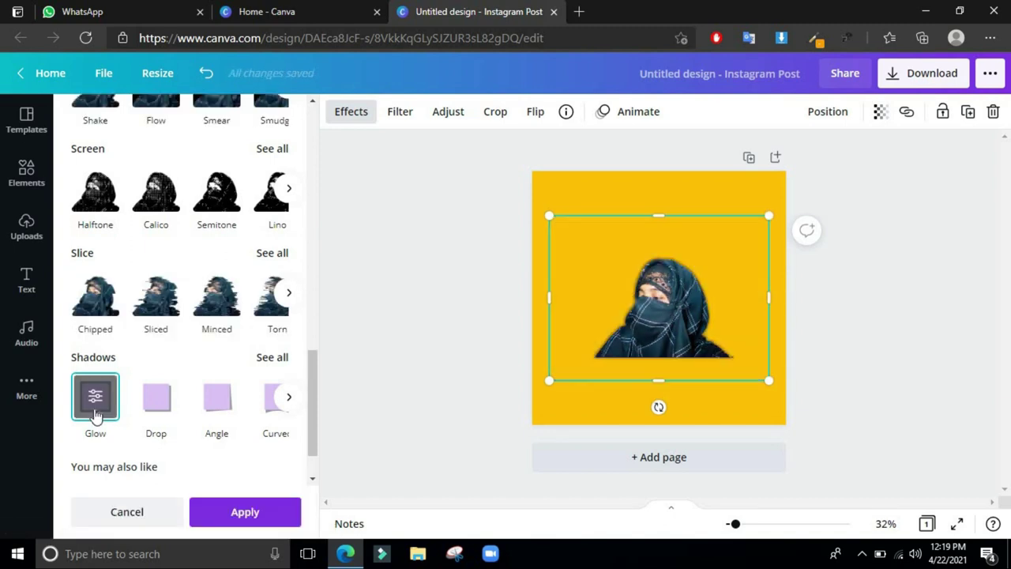
- Turn the Glow into a solid white outline with size 15, transparency 100 and blur 0
{"action": "left_click", "coordinate": [95, 401]}
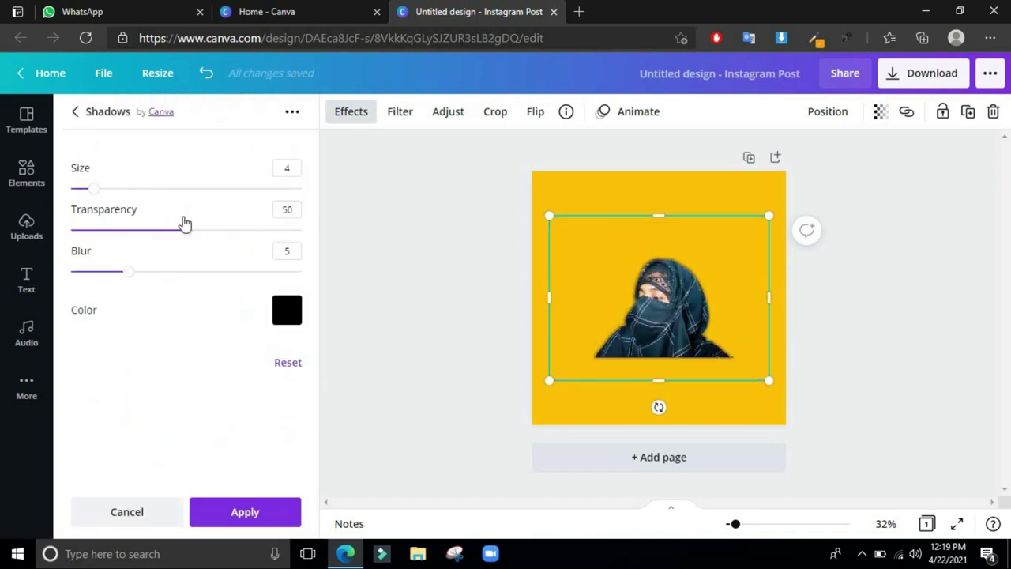
{"action": "left_click_drag", "start_coordinate": [131, 280], "coordinate": [39, 278]}
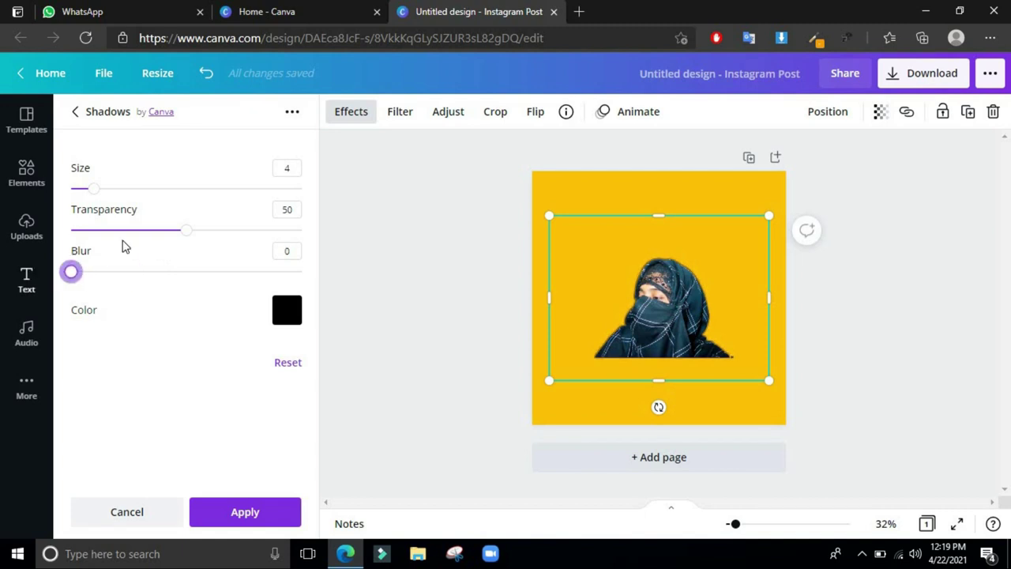
{"action": "left_click_drag", "start_coordinate": [188, 232], "coordinate": [344, 246]}
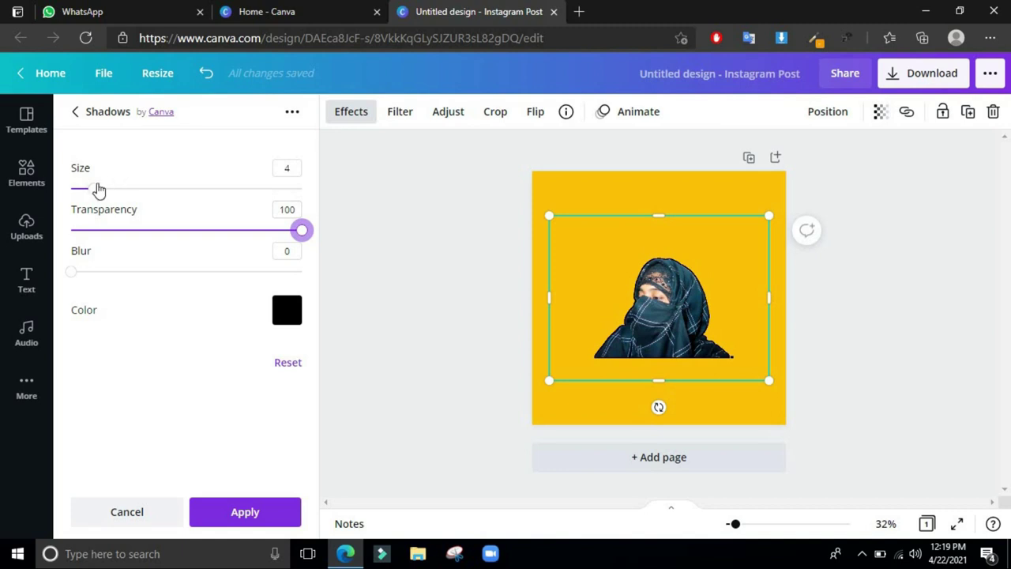
{"action": "left_click_drag", "start_coordinate": [96, 193], "coordinate": [158, 198]}
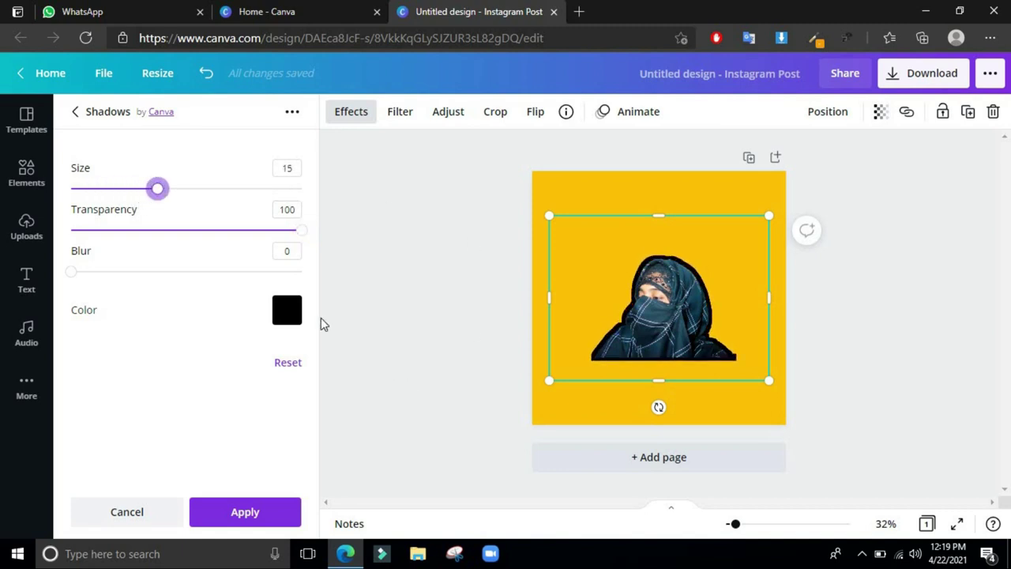
{"action": "left_click", "coordinate": [288, 311]}
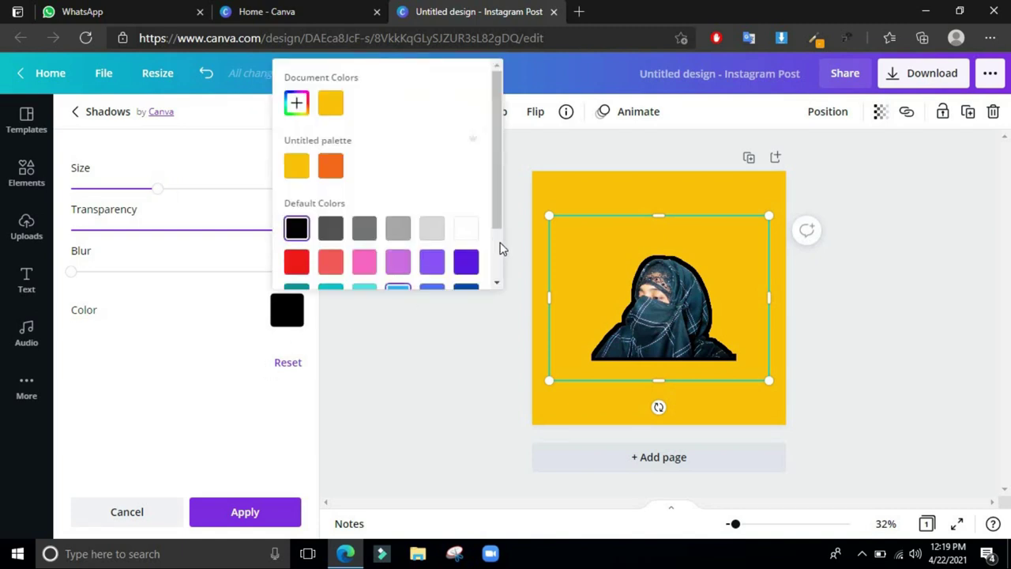
{"action": "left_click", "coordinate": [471, 229]}
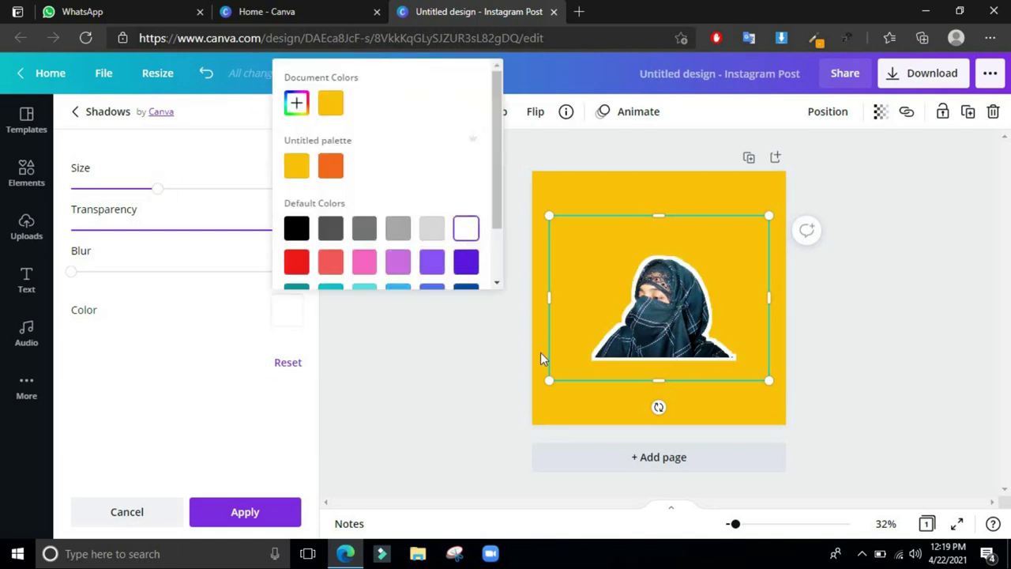
- Enlarge the outlined cut-out and position it to span the page's width at the lower edge, then apply the shadow effect
{"action": "left_click_drag", "start_coordinate": [769, 380], "coordinate": [848, 479]}
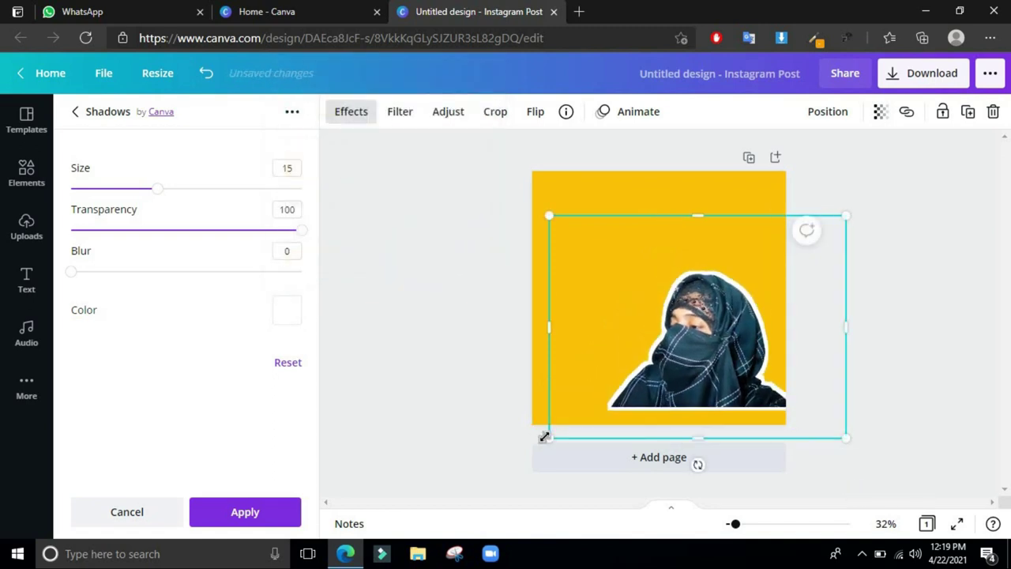
{"action": "left_click_drag", "start_coordinate": [474, 461], "coordinate": [425, 474]}
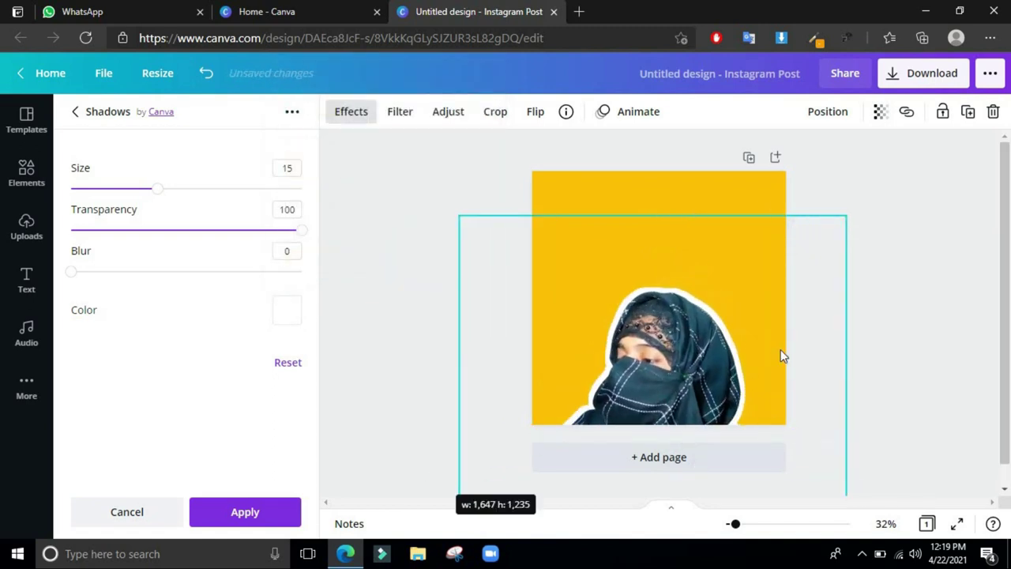
{"action": "left_click_drag", "start_coordinate": [680, 318], "coordinate": [670, 343]}
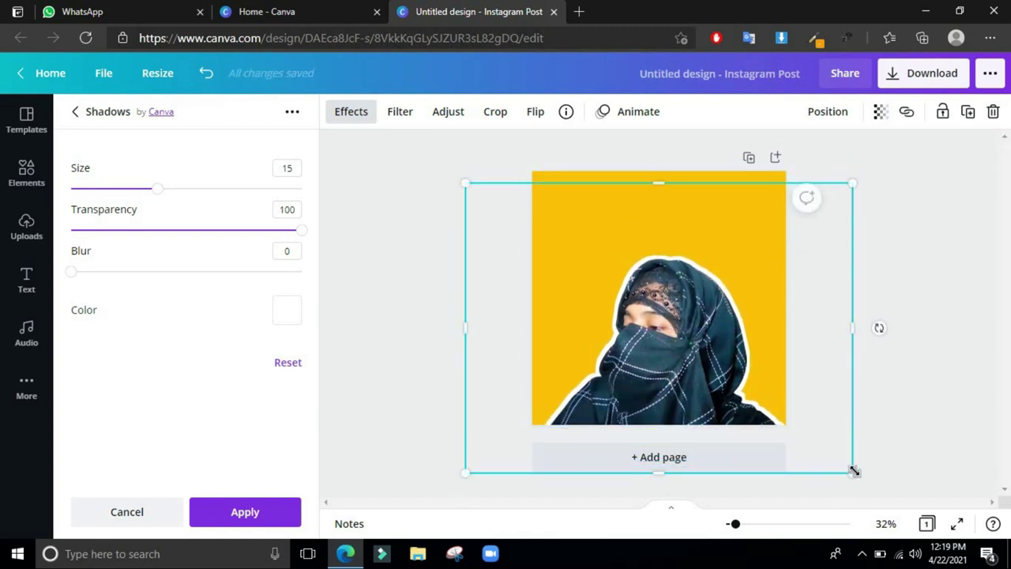
{"action": "left_click_drag", "start_coordinate": [898, 498], "coordinate": [899, 501]}
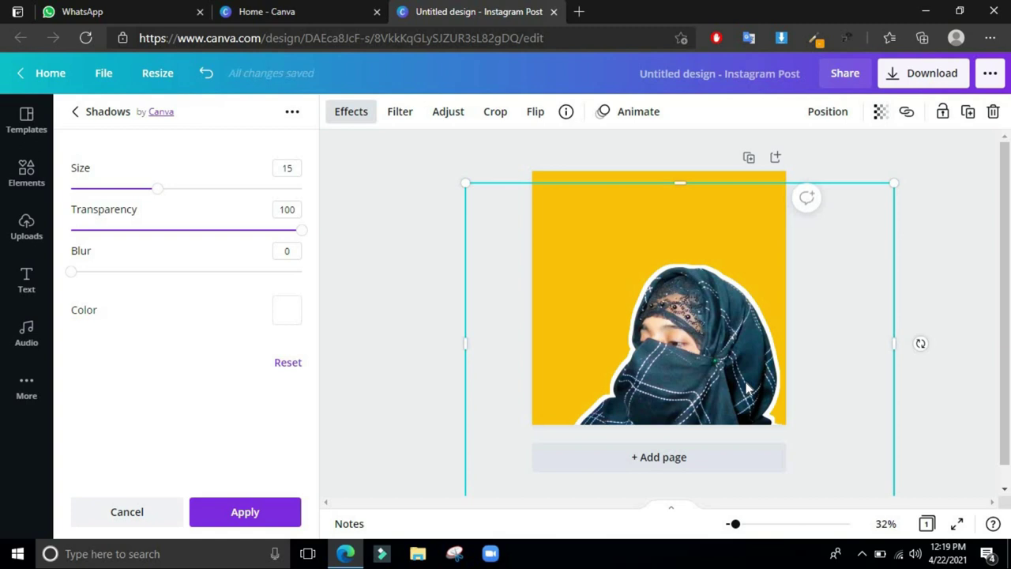
{"action": "mouse_move", "coordinate": [730, 353]}
{"action": "left_mouse_down"}
{"action": "mouse_move", "coordinate": [713, 332]}
{"action": "mouse_move", "coordinate": [728, 361]}
{"action": "left_mouse_up"}
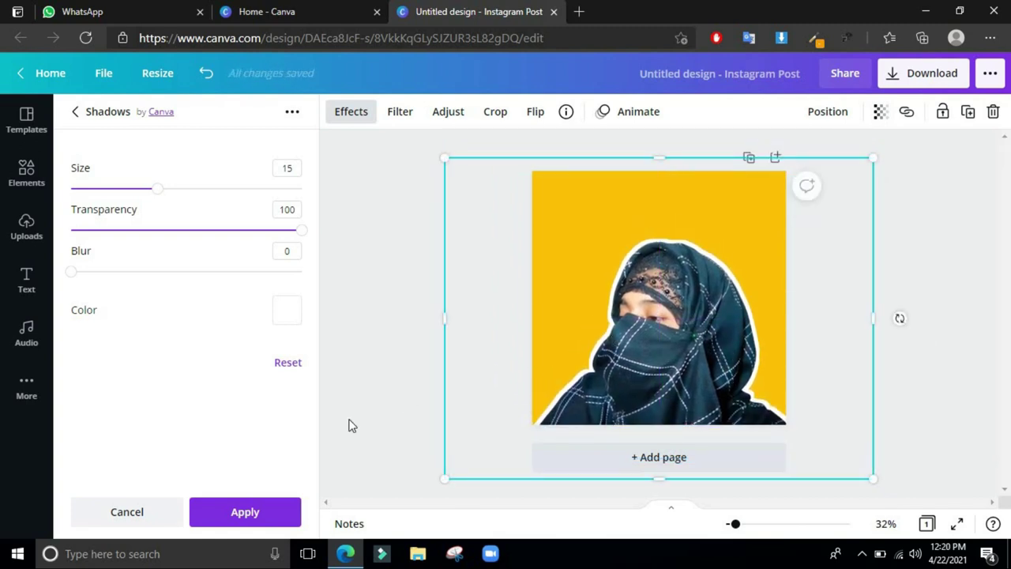
{"action": "left_click", "coordinate": [291, 510]}
{"action": "left_click", "coordinate": [357, 378]}
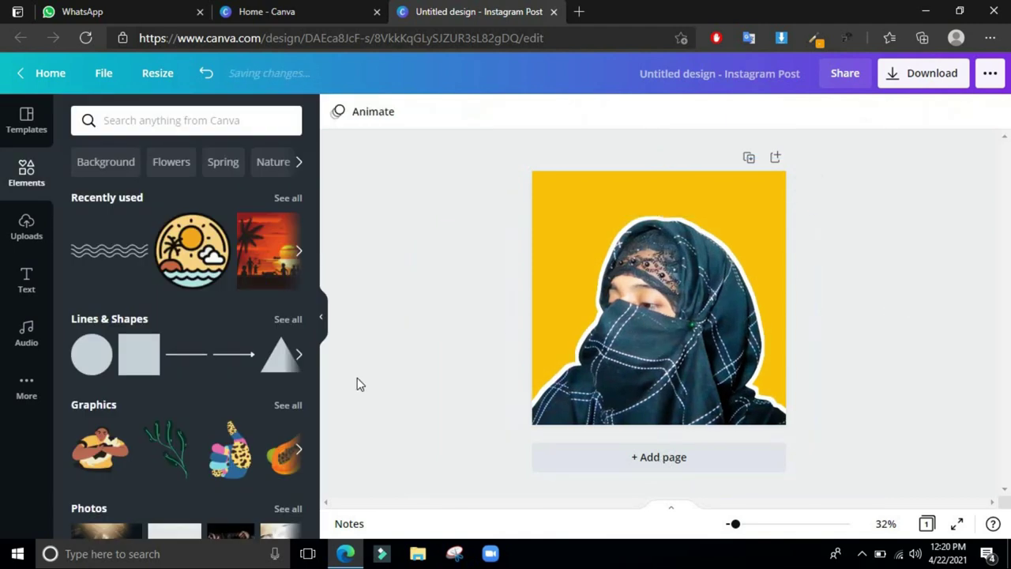
- Add a heading containing the person's first name and set its font to Norwester
{"action": "left_click", "coordinate": [27, 278]}
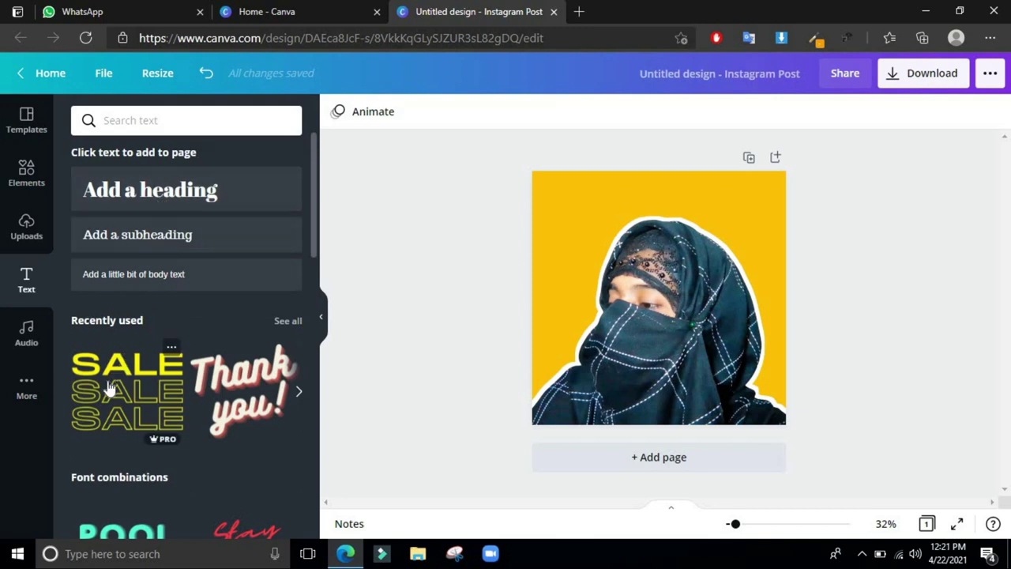
{"action": "left_click", "coordinate": [182, 214]}
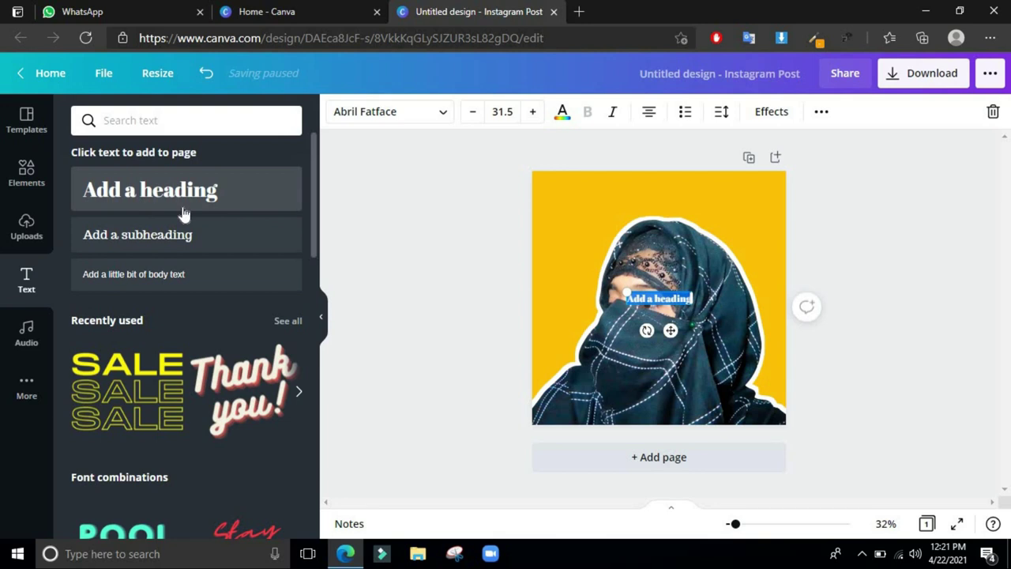
{"action": "key", "text": "BackSpace"}
{"action": "type", "text": "tehseen"}
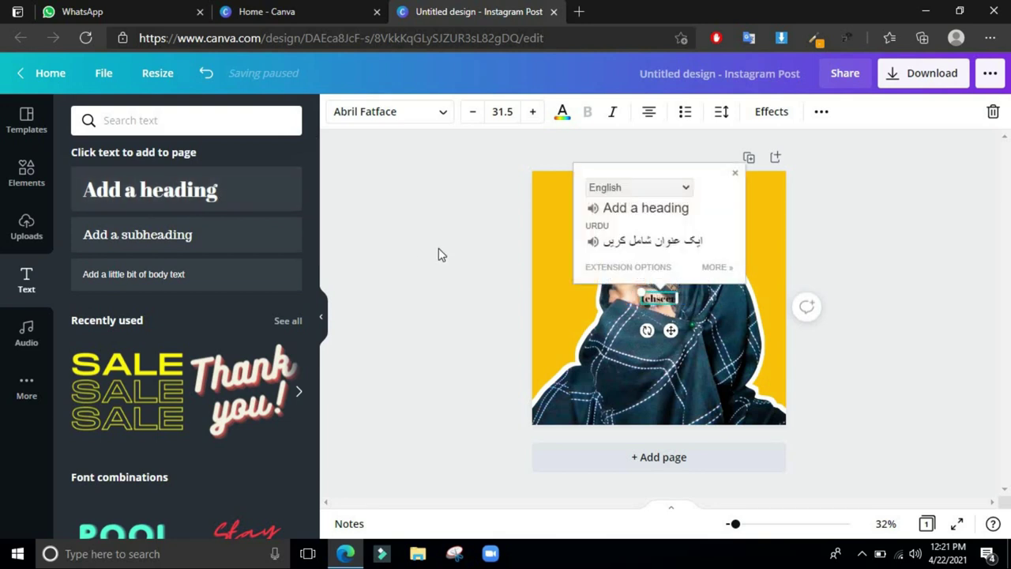
{"action": "left_click", "coordinate": [431, 128]}
{"action": "left_click", "coordinate": [229, 219]}
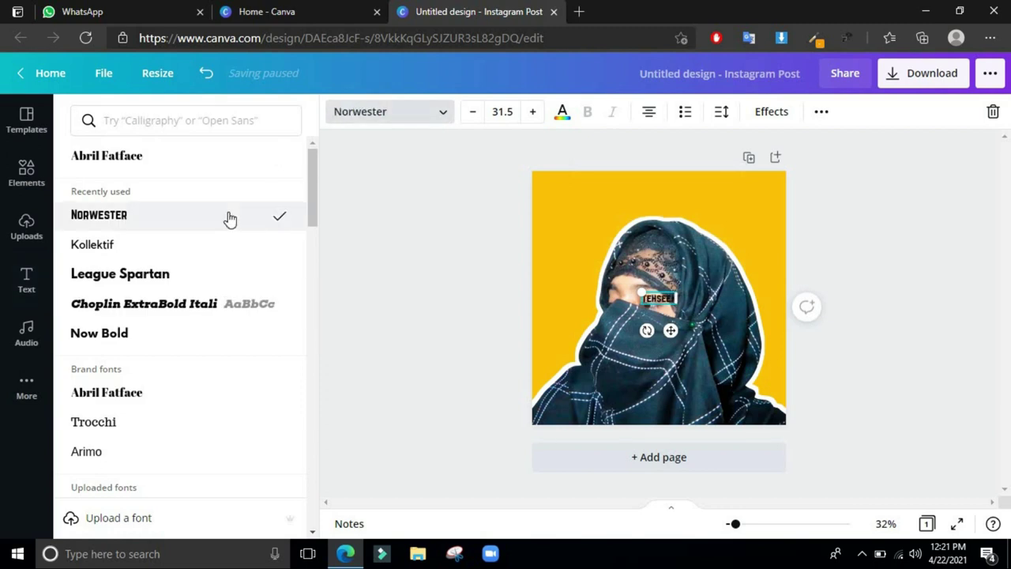
- Rotate the name heading to read vertically upward, enlarge it to size 136 and place it along the page's left edge
{"action": "left_click_drag", "start_coordinate": [648, 331], "coordinate": [727, 308]}
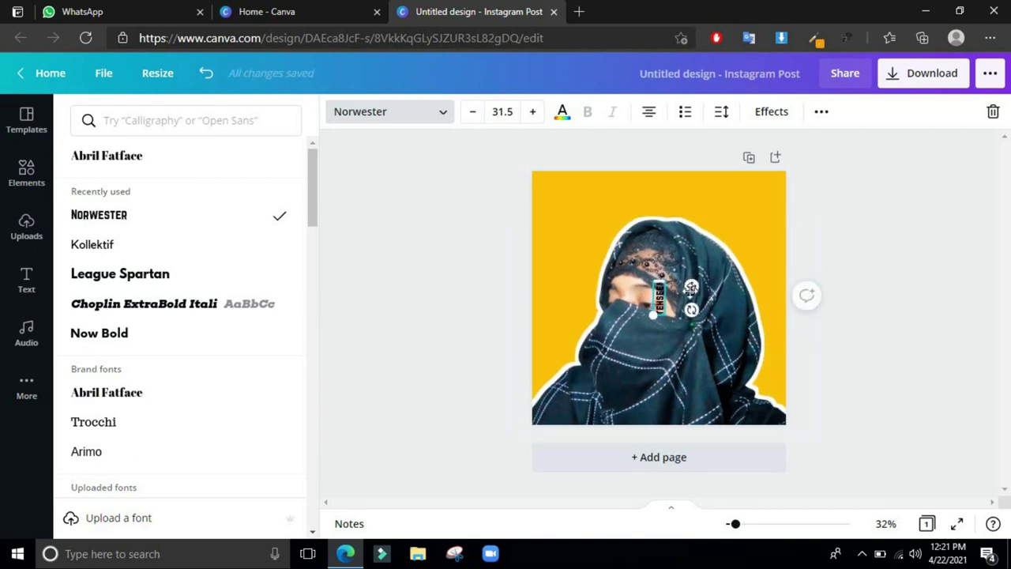
{"action": "left_click_drag", "start_coordinate": [635, 328], "coordinate": [509, 406]}
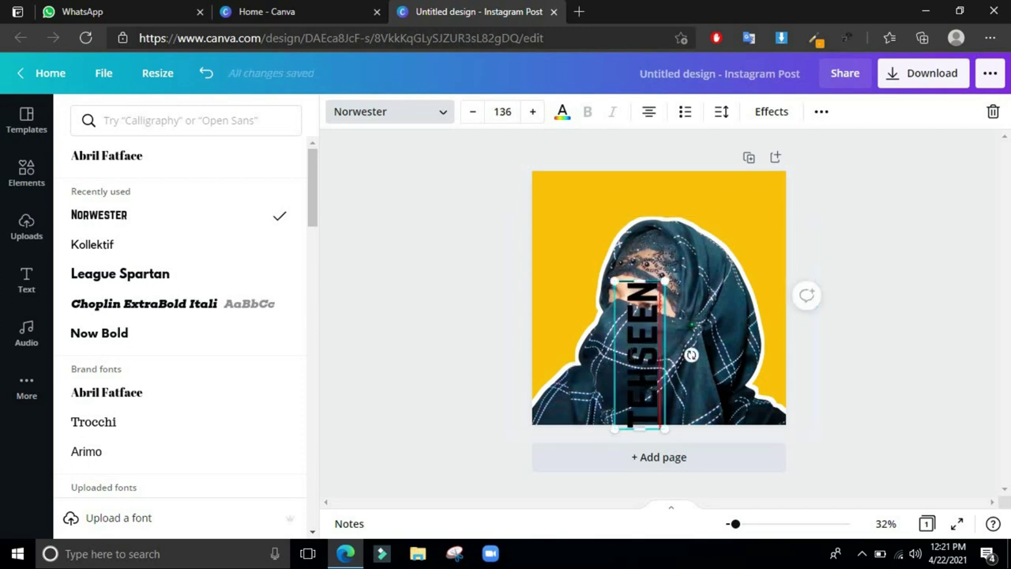
{"action": "left_click", "coordinate": [573, 338]}
{"action": "left_click_drag", "start_coordinate": [629, 324], "coordinate": [548, 229]}
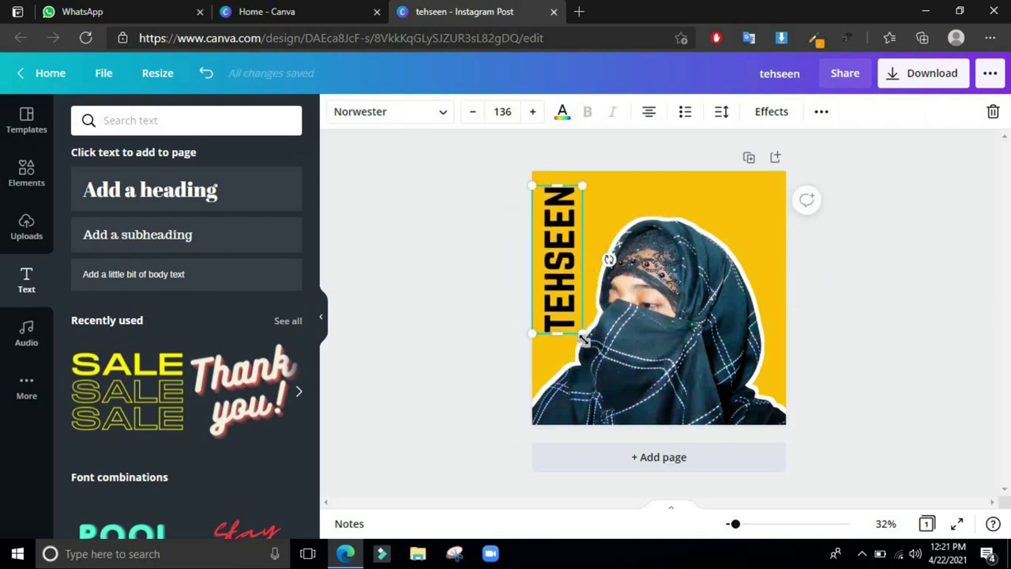
- Enlarge the vertical name heading to size 212 and send it backward behind the cut-out photo
{"action": "left_click_drag", "start_coordinate": [642, 390], "coordinate": [665, 410]}
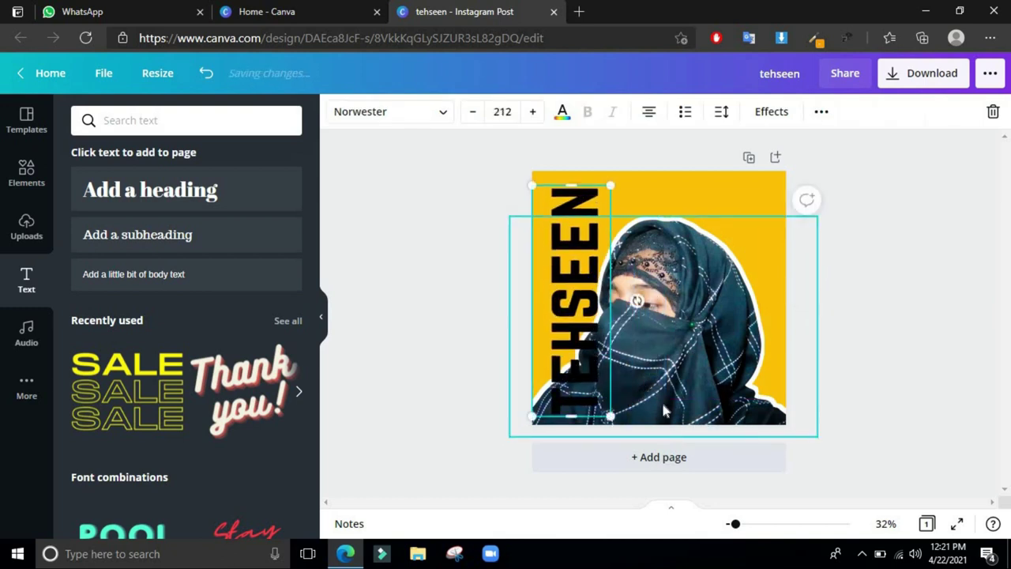
{"action": "key", "text": "ctrl+["}
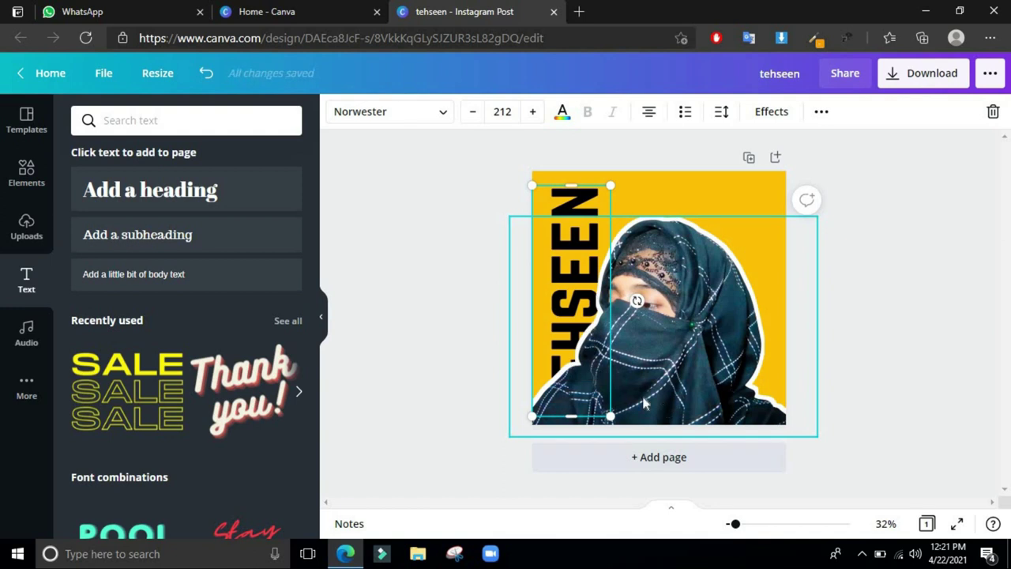
- Nudge the vertical heading up and to the left until its upper end meets the page's top edge
{"action": "left_click", "coordinate": [577, 239]}
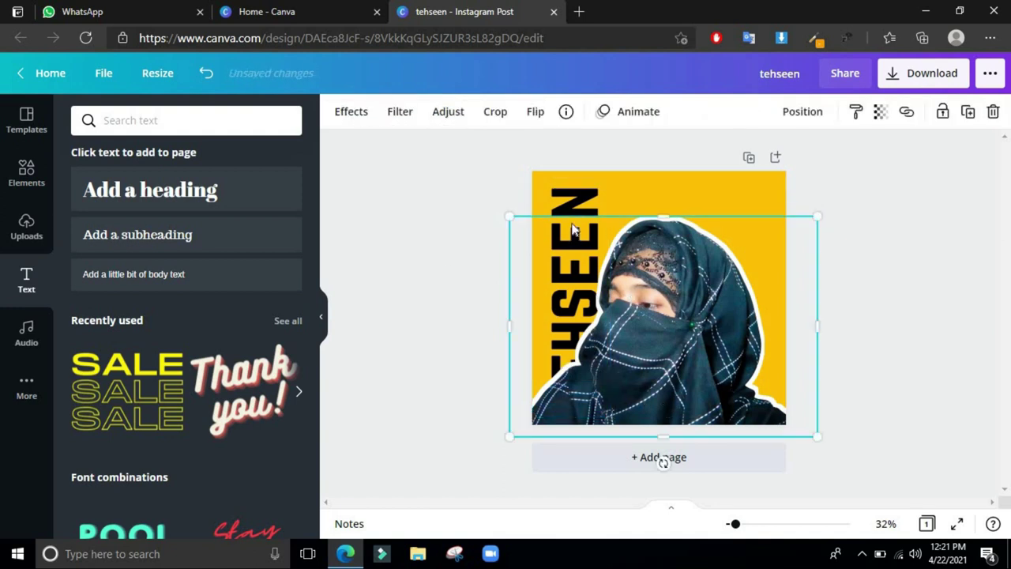
{"action": "left_click", "coordinate": [592, 204]}
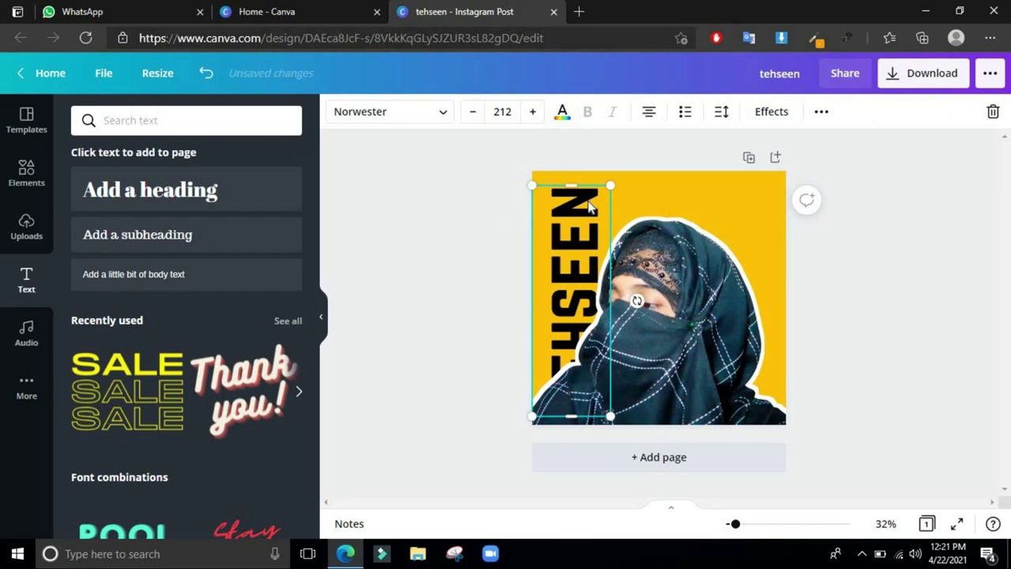
{"action": "key", "text": "Up"}
{"action": "key", "text": "Up"}
{"action": "key", "text": "Up"}
{"action": "key", "text": "Up"}
{"action": "key", "text": "Up"}
{"action": "key", "text": "Up"}
{"action": "key", "text": "Up"}
{"action": "key", "text": "Up"}
{"action": "key", "text": "Up"}
{"action": "key", "text": "Up"}
{"action": "key", "text": "Up"}
{"action": "key", "text": "Up"}
{"action": "key", "text": "Up"}
{"action": "key", "text": "Up"}
{"action": "key", "text": "Up"}
{"action": "key", "text": "Up"}
{"action": "key", "text": "Up"}
{"action": "key", "text": "Up"}
{"action": "key", "text": "Up"}
{"action": "key", "text": "Up"}
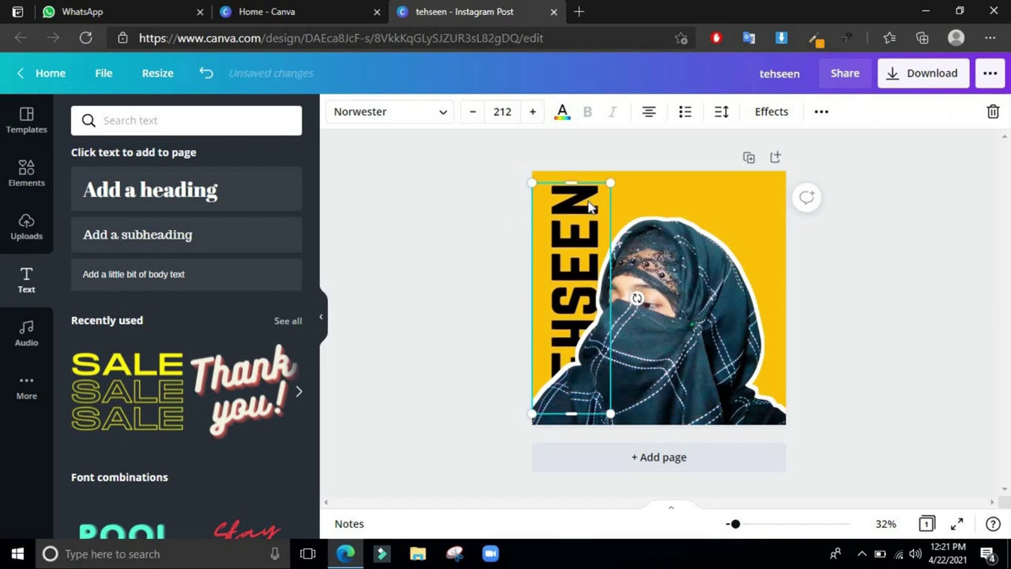
{"action": "key", "text": "Up"}
{"action": "key", "text": "Up"}
{"action": "key", "text": "Up"}
{"action": "key", "text": "Up"}
{"action": "key", "text": "Up"}
{"action": "key", "text": "Up"}
{"action": "key", "text": "Up"}
{"action": "key", "text": "Up"}
{"action": "key", "text": "Up"}
{"action": "key", "text": "Up"}
{"action": "key", "text": "Up"}
{"action": "key", "text": "Up"}
{"action": "key", "text": "Up"}
{"action": "key", "text": "Up"}
{"action": "key", "text": "Up"}
{"action": "key", "text": "Left"}
{"action": "key", "text": "Left"}
{"action": "key", "text": "Left"}
{"action": "key", "text": "Left"}
{"action": "key", "text": "Left"}
{"action": "key", "text": "Left"}
{"action": "key", "text": "Left"}
{"action": "key", "text": "Left"}
{"action": "key", "text": "Left"}
{"action": "key", "text": "Left"}
{"action": "key", "text": "Left"}
{"action": "key", "text": "Left"}
{"action": "key", "text": "Left"}
{"action": "key", "text": "Left"}
{"action": "key", "text": "Left"}
{"action": "key", "text": "Left"}
{"action": "key", "text": "Left"}
{"action": "key", "text": "Left"}
{"action": "key", "text": "Left"}
{"action": "key", "text": "Left"}
{"action": "key", "text": "Left"}
{"action": "key", "text": "Left"}
{"action": "key", "text": "Left"}
{"action": "key", "text": "Left"}
{"action": "key", "text": "Left"}
{"action": "key", "text": "Left"}
{"action": "key", "text": "Left"}
{"action": "key", "text": "Left"}
{"action": "key", "text": "Left"}
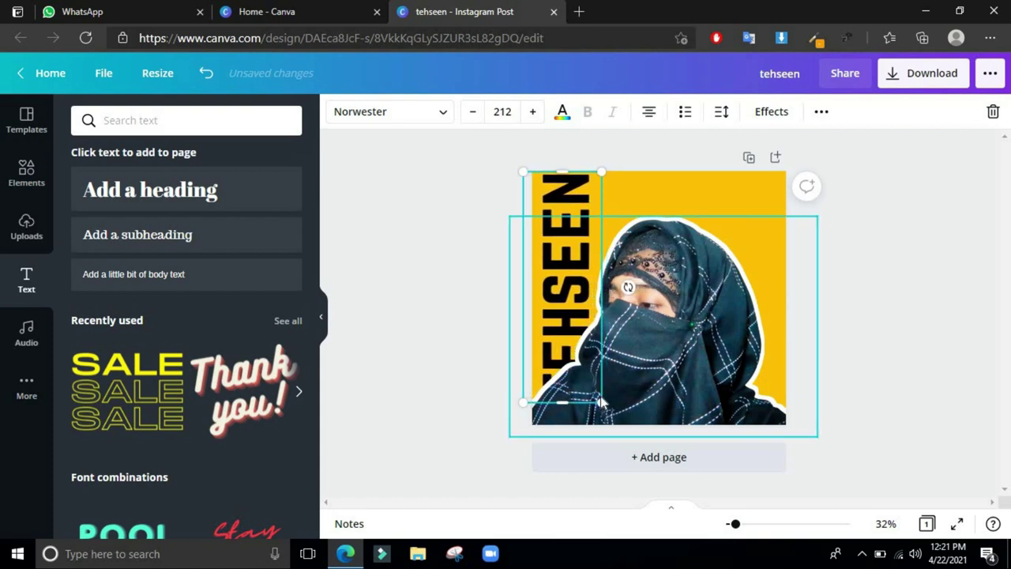
- Shrink the vertical heading slightly and reposition it just inside the page's upper-left corner with a small margin
{"action": "mouse_move", "coordinate": [602, 403]}
{"action": "left_mouse_down"}
{"action": "mouse_move", "coordinate": [597, 385]}
{"action": "mouse_move", "coordinate": [599, 399]}
{"action": "left_mouse_up"}
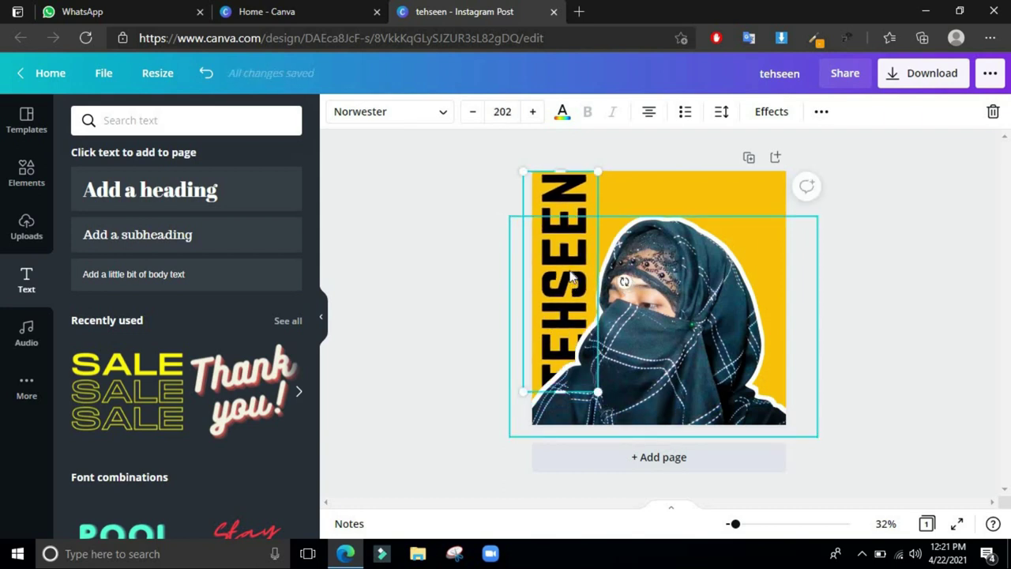
{"action": "left_click_drag", "start_coordinate": [562, 193], "coordinate": [555, 226]}
{"action": "left_click", "coordinate": [558, 211]}
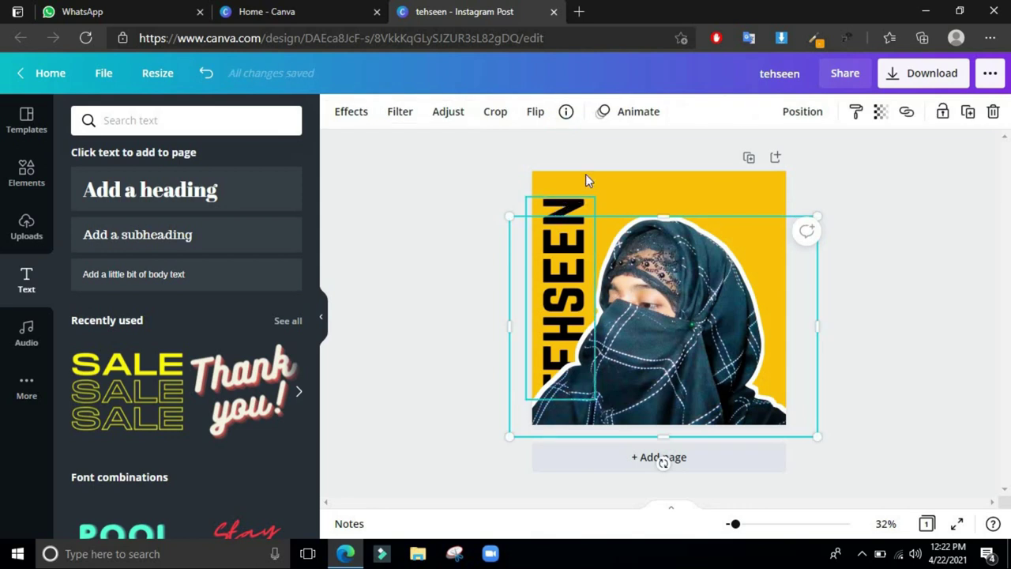
{"action": "left_click", "coordinate": [613, 196]}
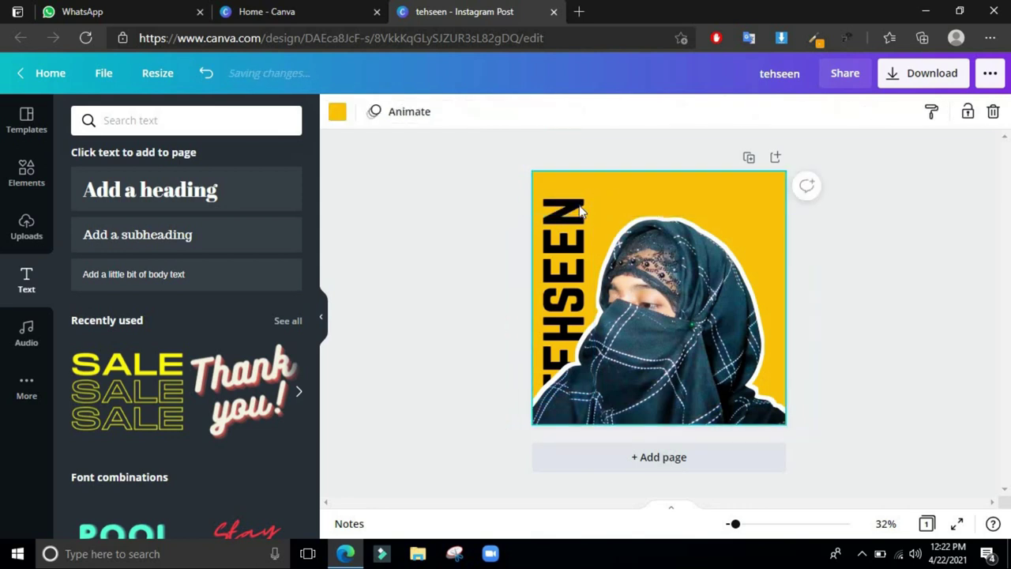
{"action": "left_click_drag", "start_coordinate": [579, 207], "coordinate": [576, 183]}
{"action": "left_click", "coordinate": [483, 236]}
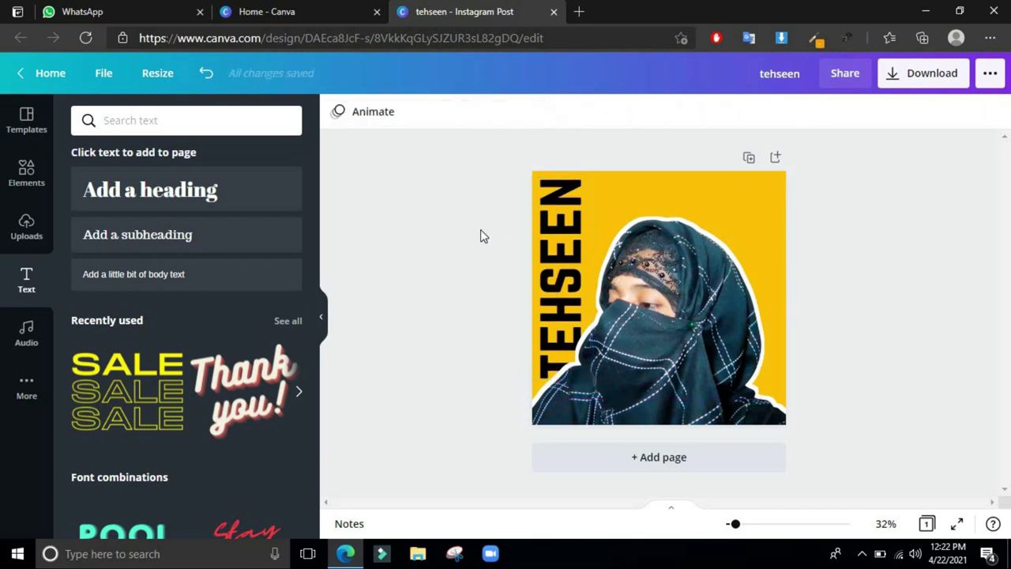
- Download the design as a JPG at size 3 (3240 × 3240 px) with quality 100
{"action": "left_click", "coordinate": [926, 71]}
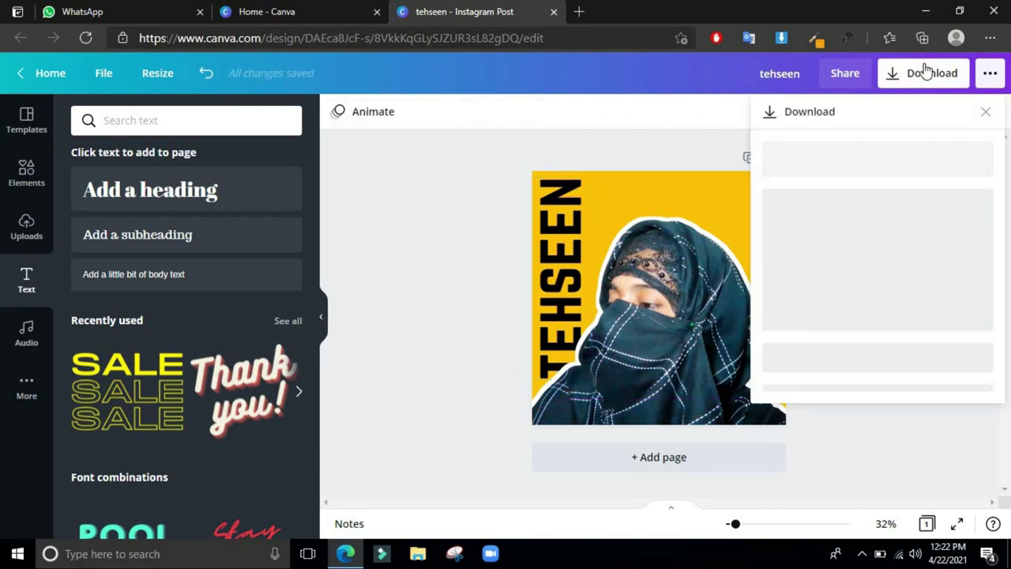
{"action": "left_click", "coordinate": [867, 252]}
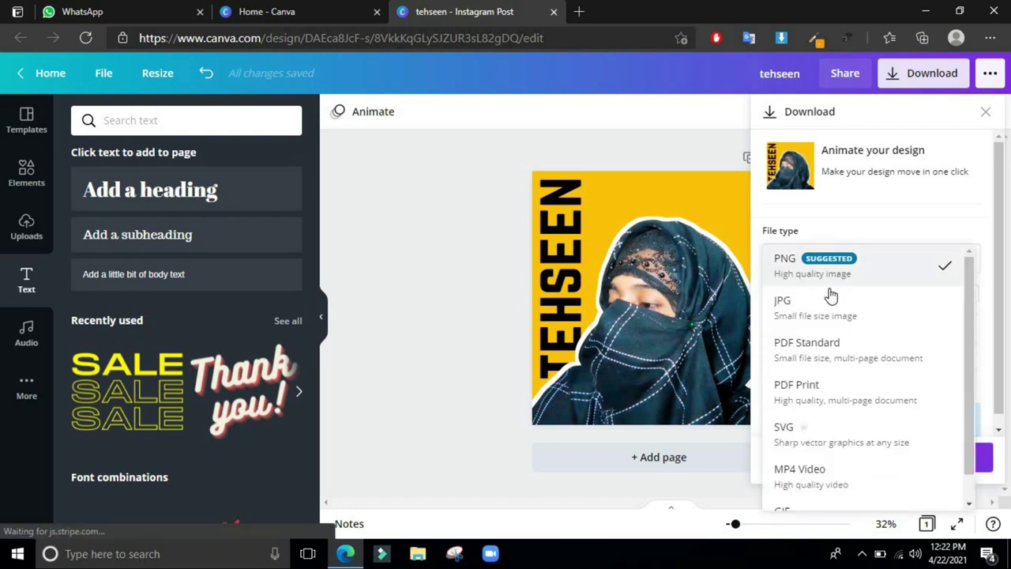
{"action": "left_click", "coordinate": [819, 312]}
{"action": "left_click_drag", "start_coordinate": [842, 297], "coordinate": [964, 368]}
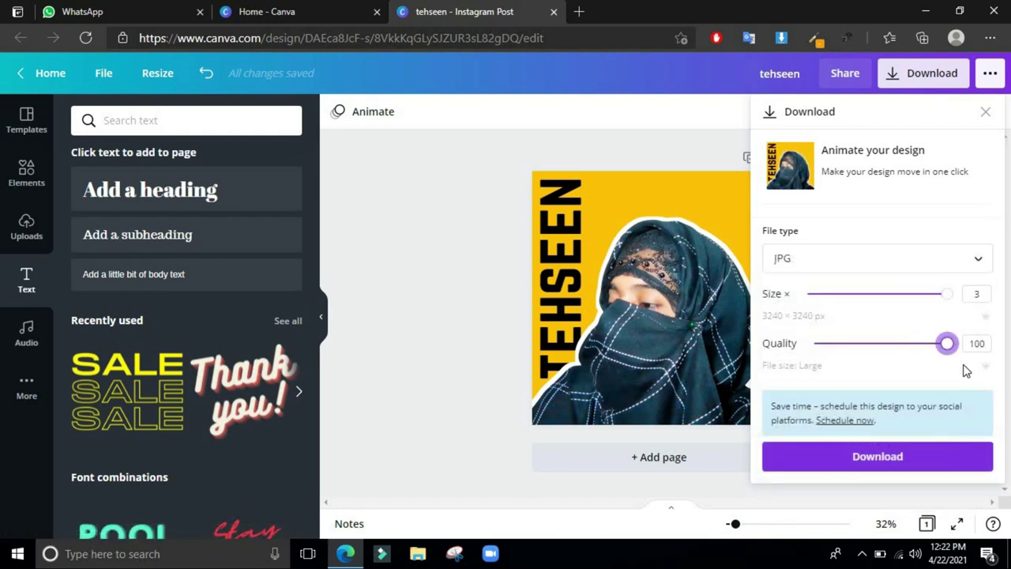
{"action": "left_click", "coordinate": [874, 456]}
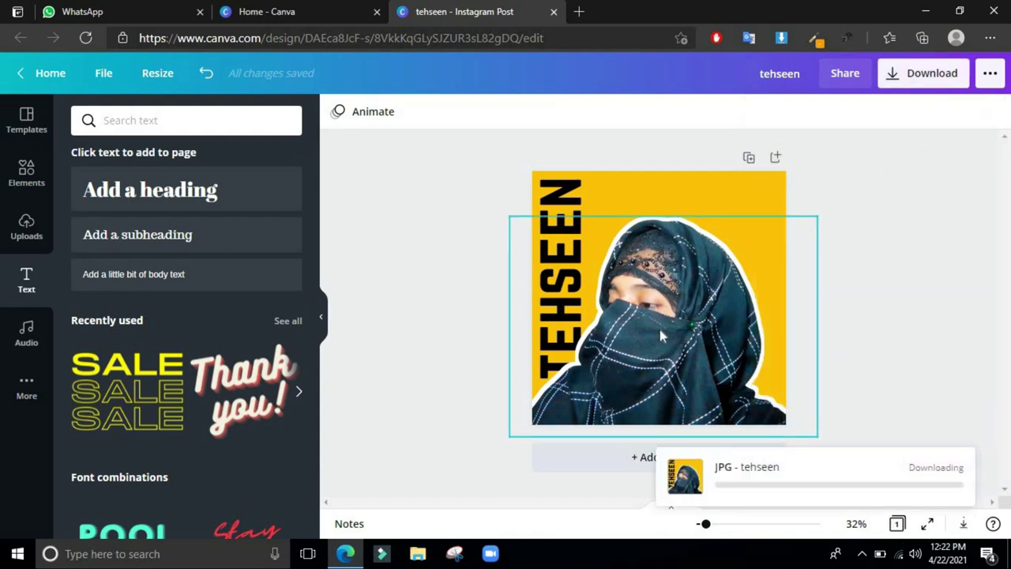